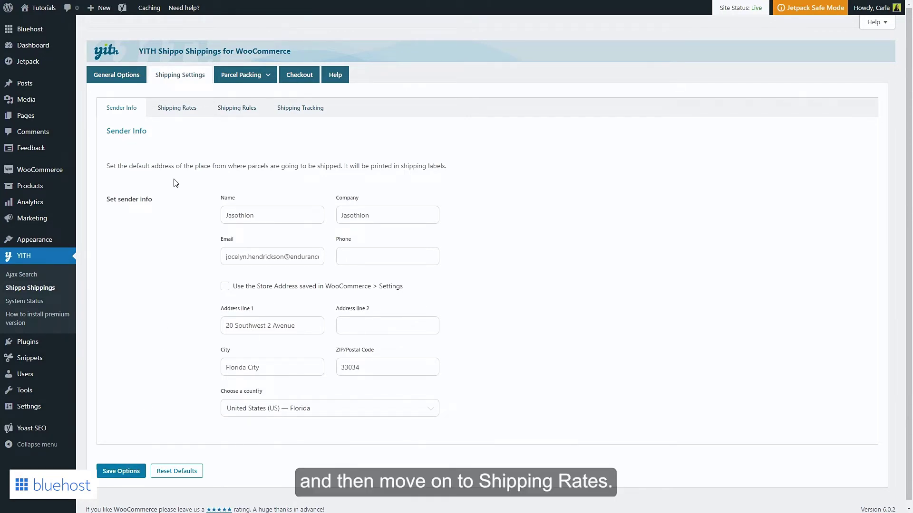
Switch to the Shipping Rates settings, where zone-based and live cart rates are both off.
left_click(179, 115)
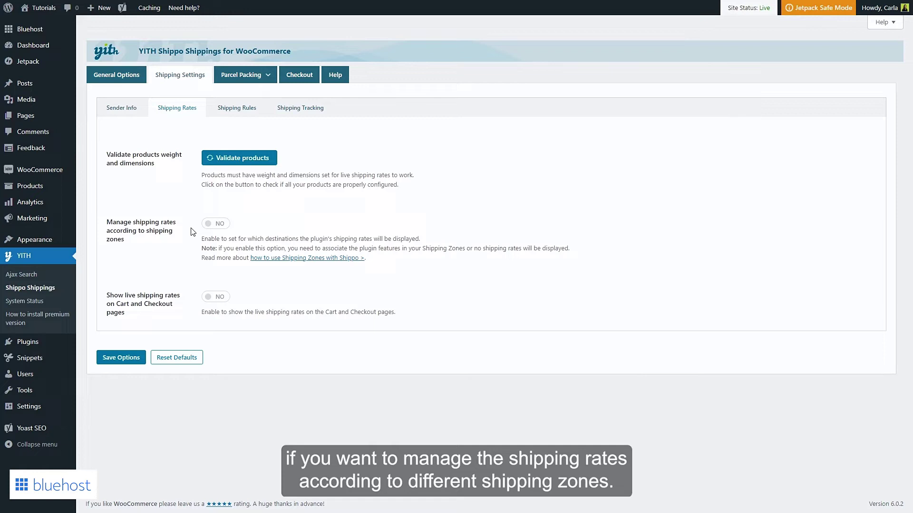
Turn on managing shipping rates according to shipping zones and save the options.
left_click(217, 224)
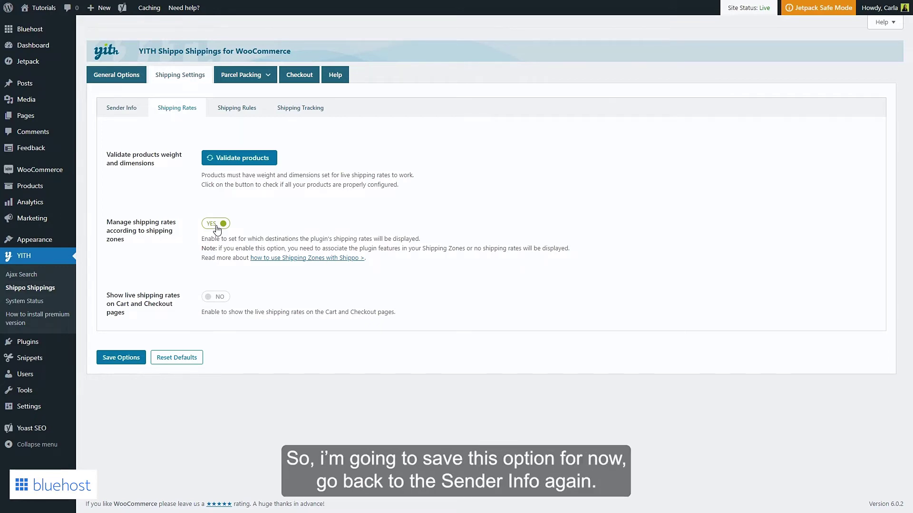
left_click(123, 363)
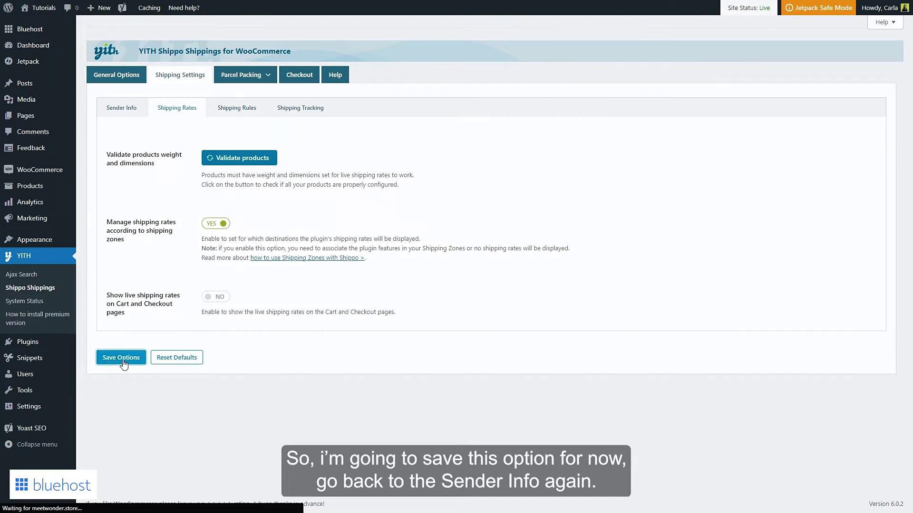
Return to the Sender Info list and open a blank form for another sender.
left_click(122, 109)
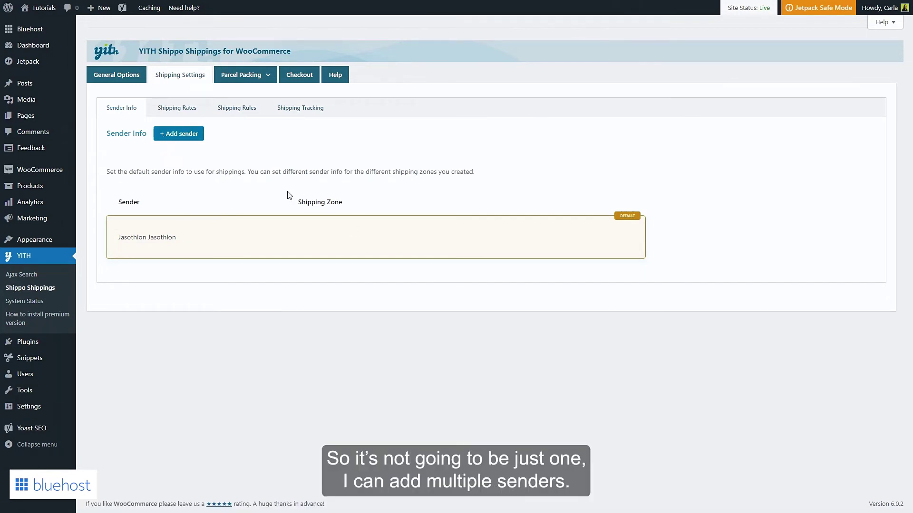
left_click(195, 138)
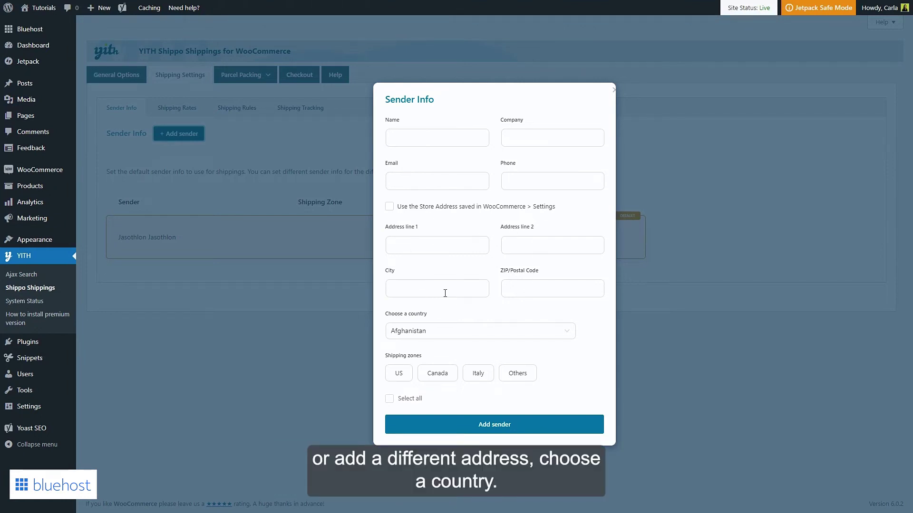
Enter the new sender's name, company, e-mail, Montréal street address and postal code.
left_click(444, 341)
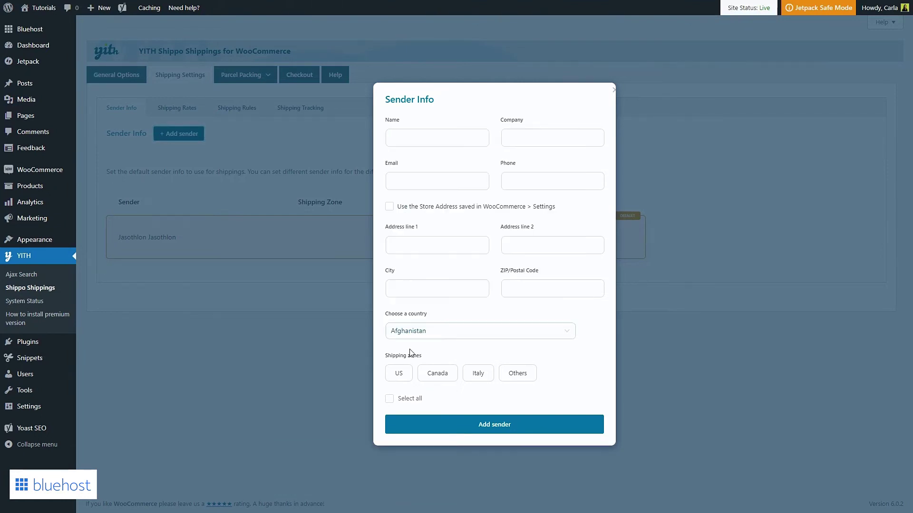
left_click(445, 135)
type("Jasothlon Canada")
key("Tab")
type("Jasothlon Canada")
key("Tab")
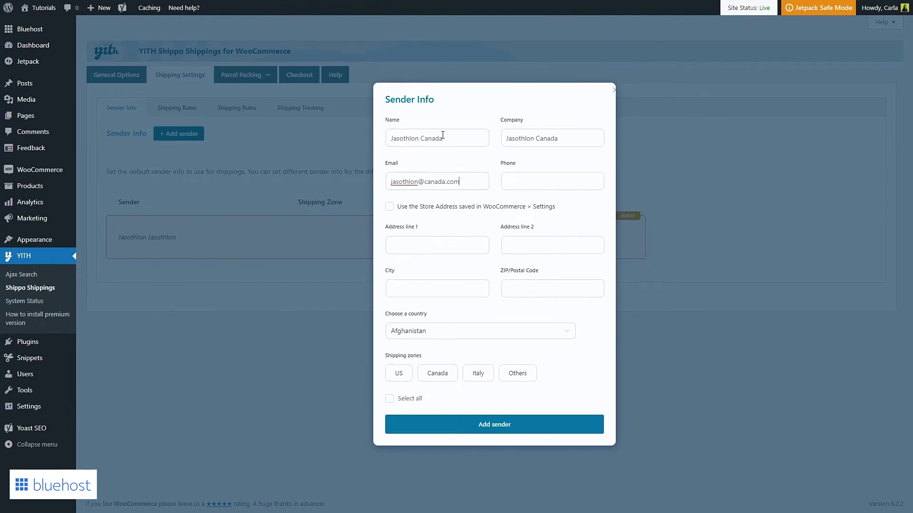
key("Tab")
key("Tab")
key("Tab")
key("Tab")
key("Tab")
type("Montréal")
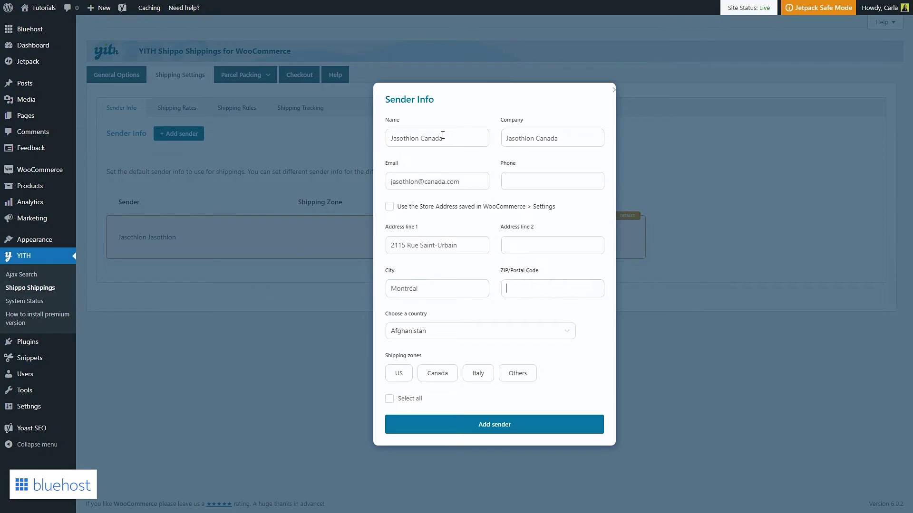
type("H2X 2N1")
Set the country to Canada — Ontario, assign the Canada shipping zone, and add the sender.
left_click(557, 338)
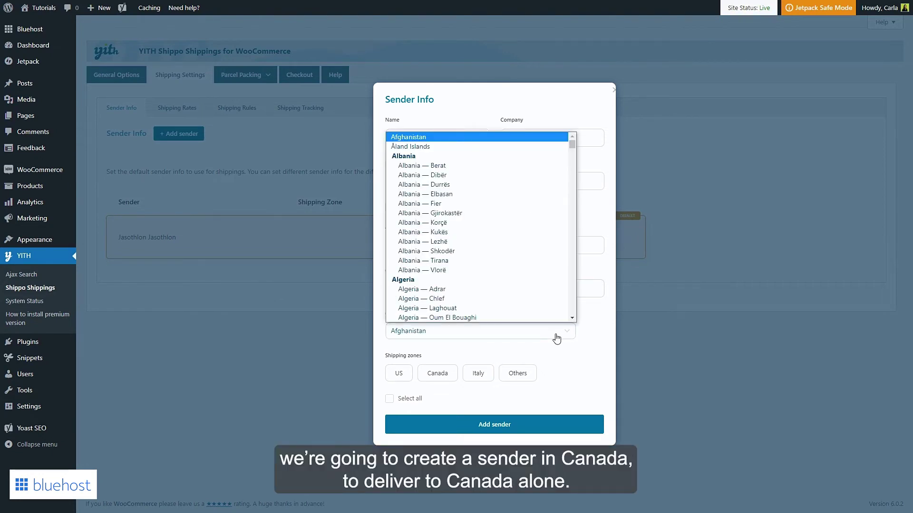
scroll(494, 278, "down", 20)
left_click(486, 232)
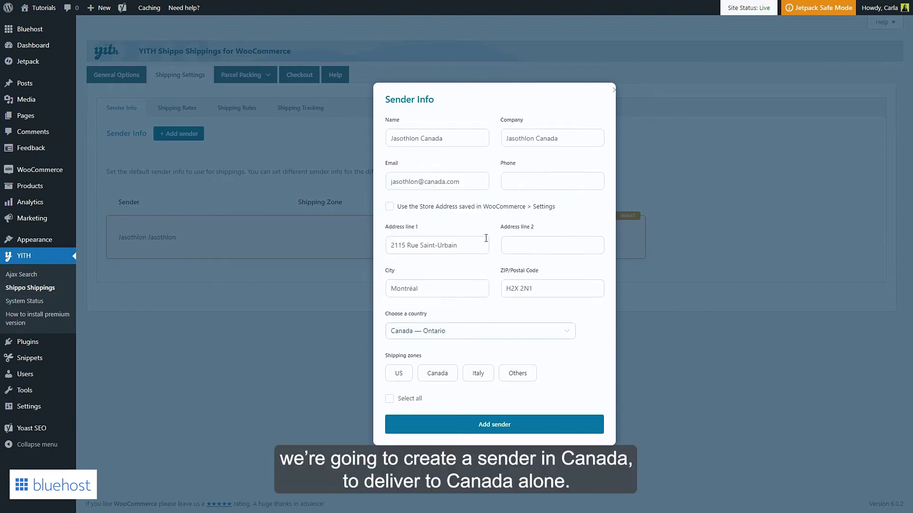
left_click(446, 376)
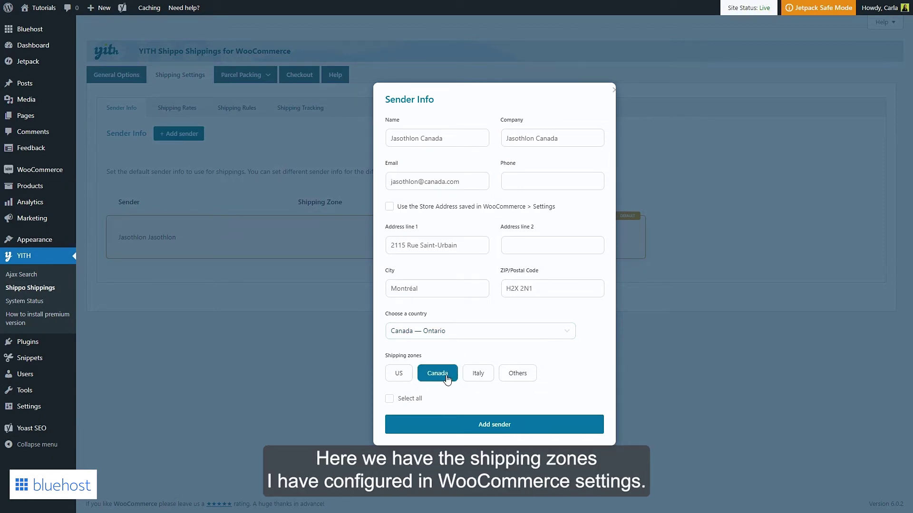
left_click(452, 425)
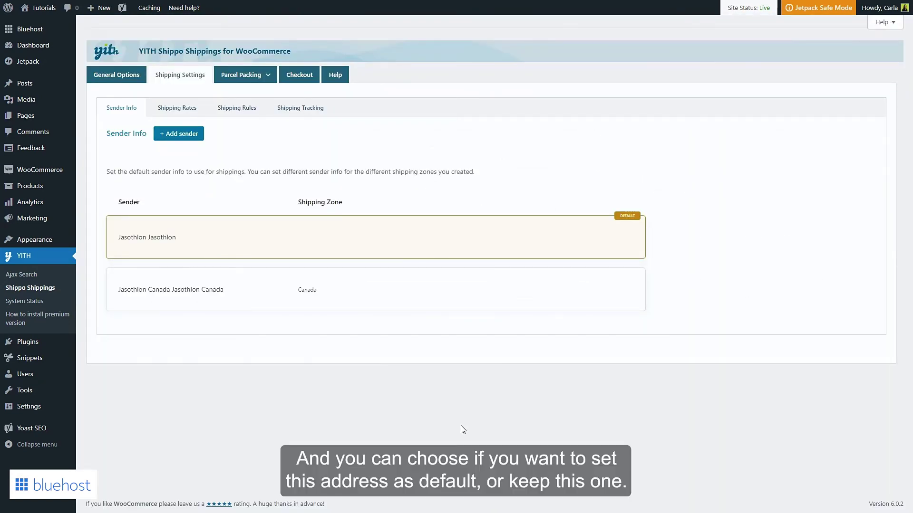
Review the sender list showing the default sender plus the new Canada-zone sender.
mouse_move(613, 291)
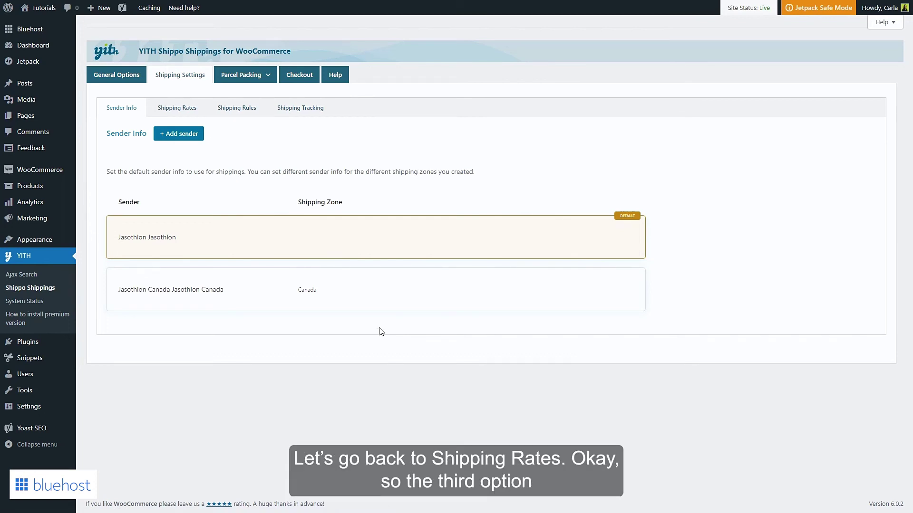
Enable live shipping rates on Cart and Checkout pages, calculated on Cart and Checkout.
left_click(185, 111)
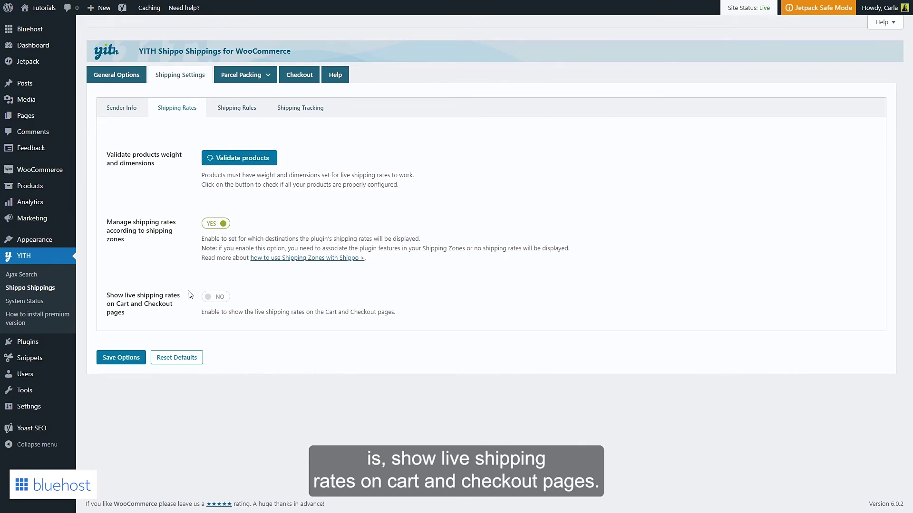
left_click(219, 298)
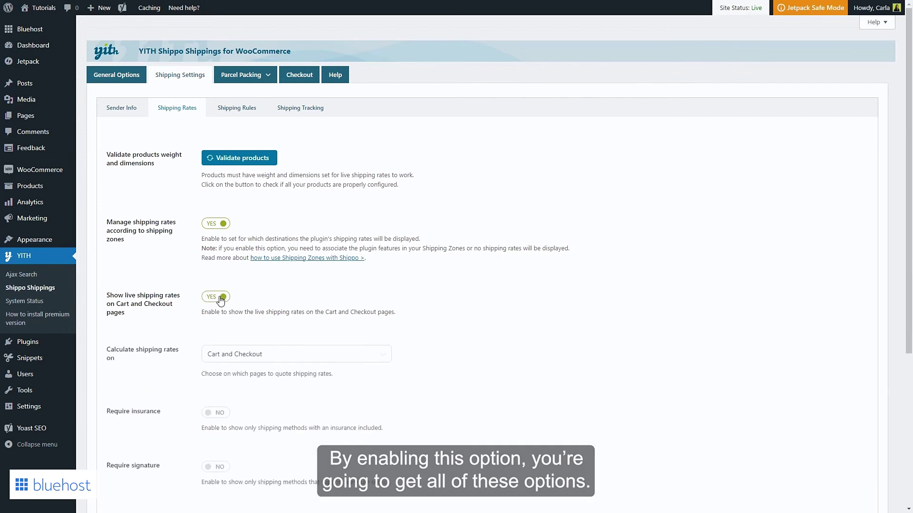
scroll(220, 297, "down", 3)
scroll(220, 297, "down", 1)
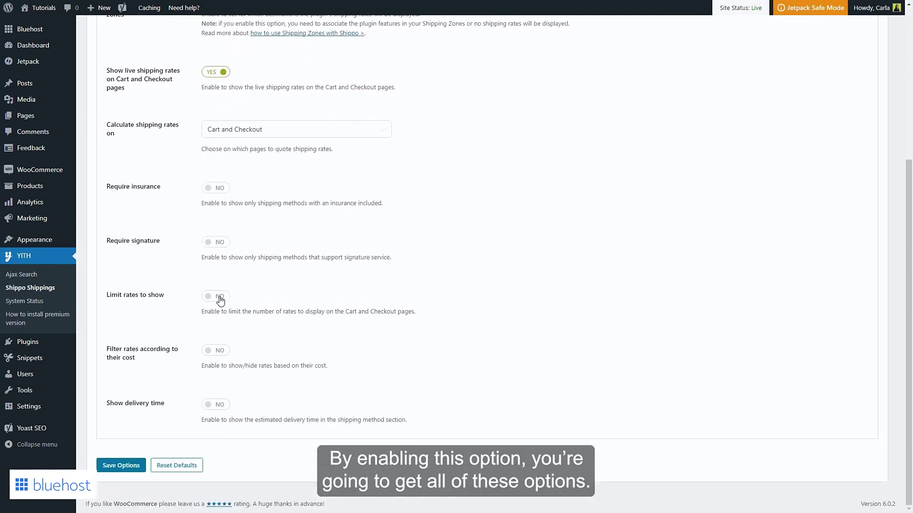
scroll(217, 285, "up", 1)
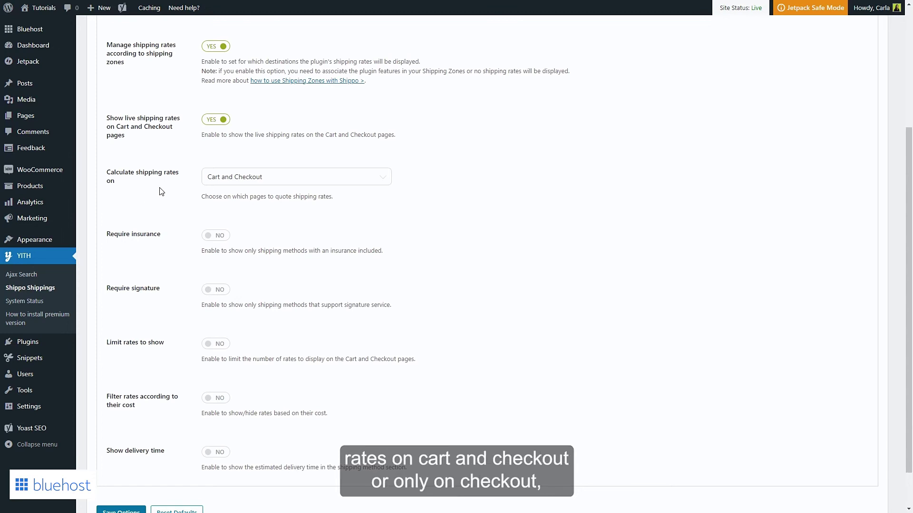
left_click(226, 182)
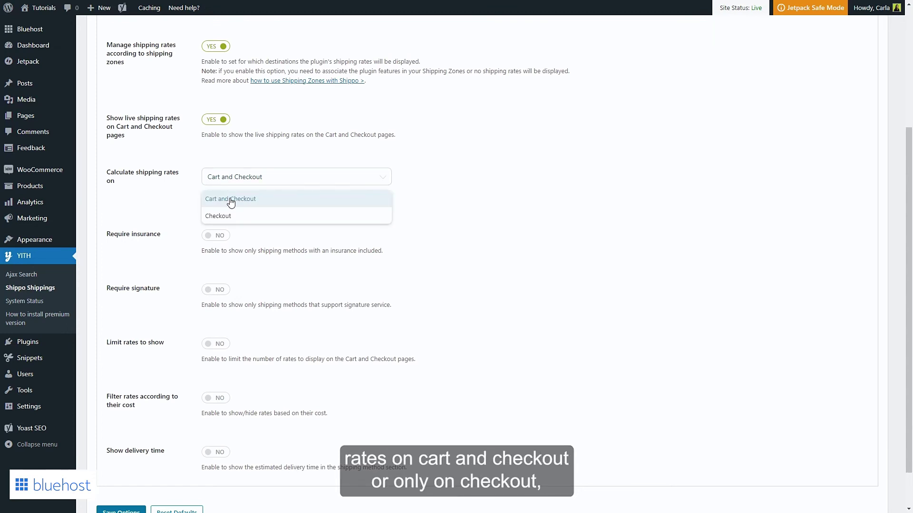
left_click(183, 215)
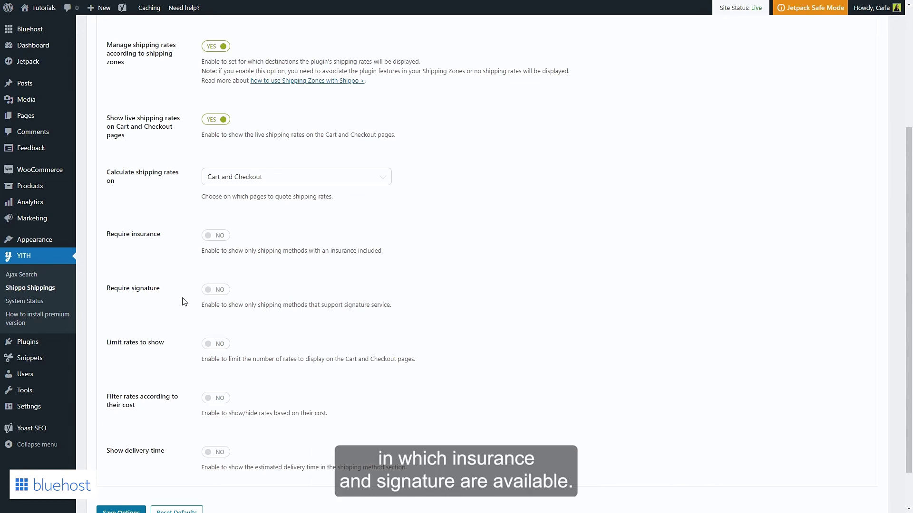
scroll(184, 302, "down", 1)
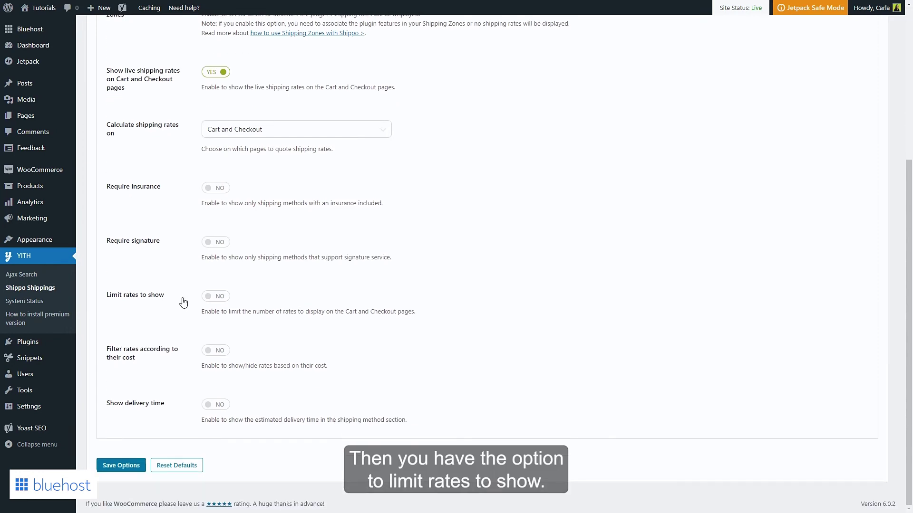
Limit displayed rates to 3 and filter rates by cost with a $15 maximum.
left_click(214, 300)
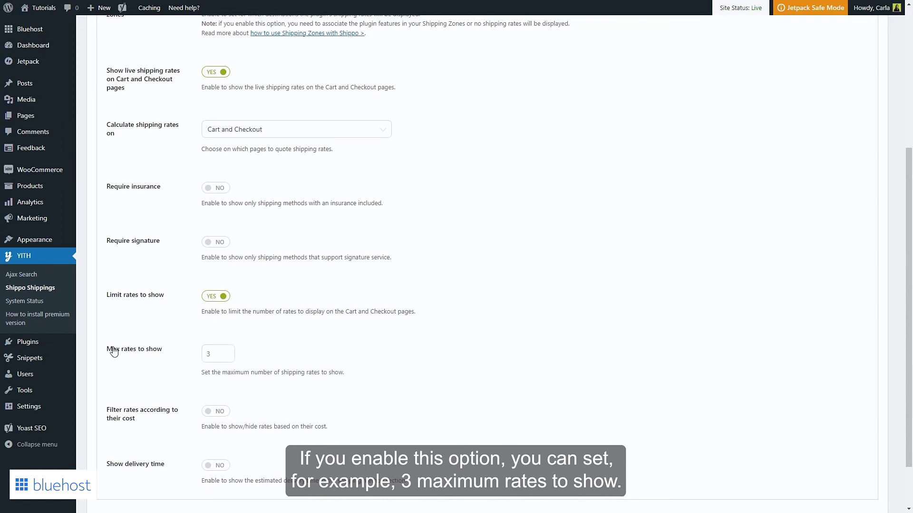
scroll(253, 365, "down", 2)
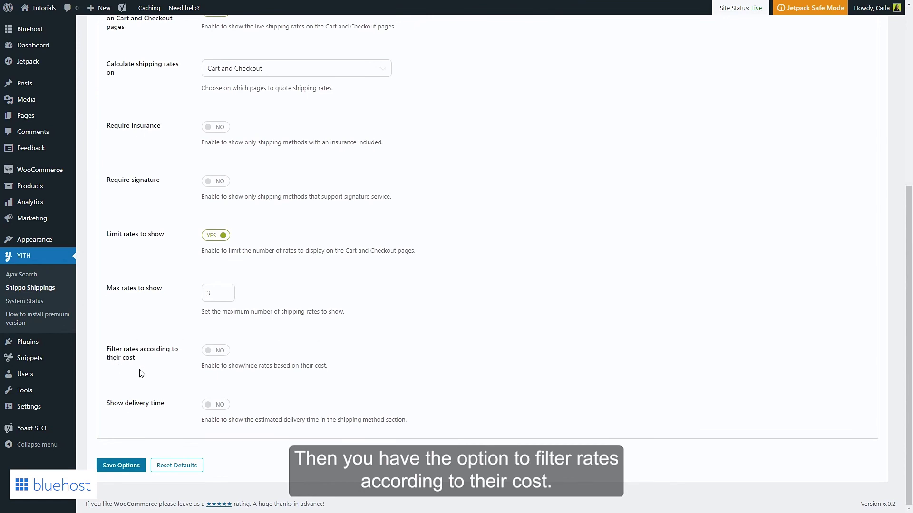
left_click(217, 351)
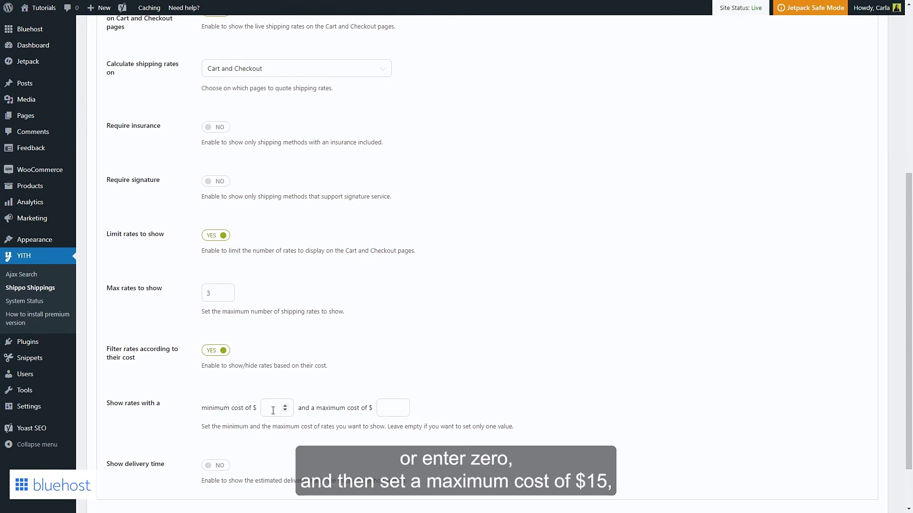
left_click(393, 409)
type("15")
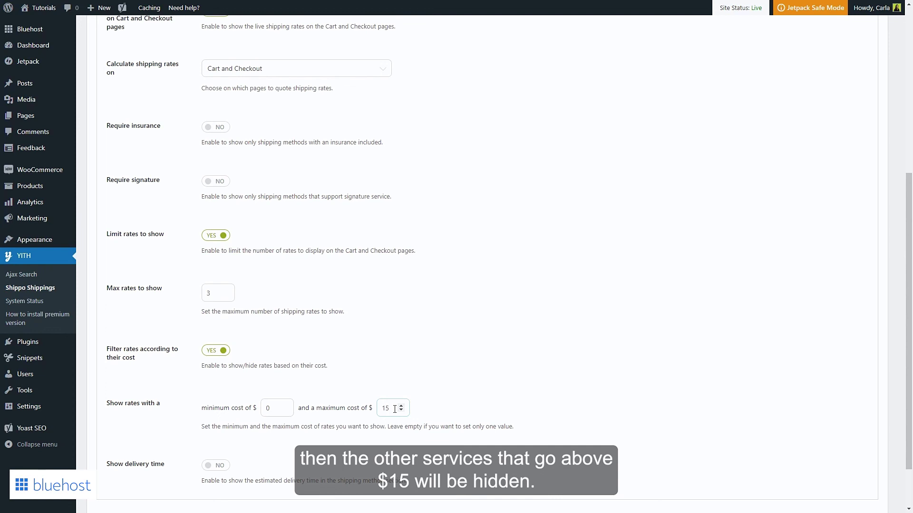
Turn on the estimated delivery time display and save the shipping rate options.
scroll(417, 412, "down", 1)
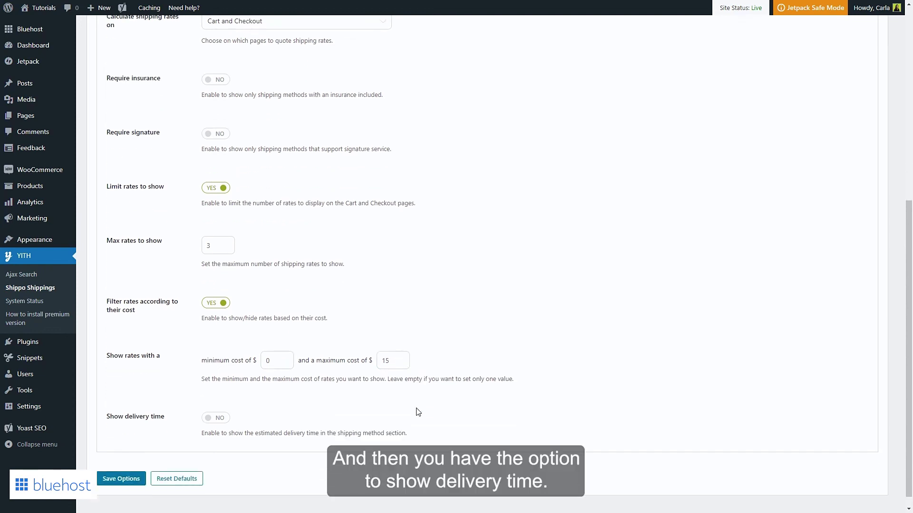
scroll(418, 411, "down", 1)
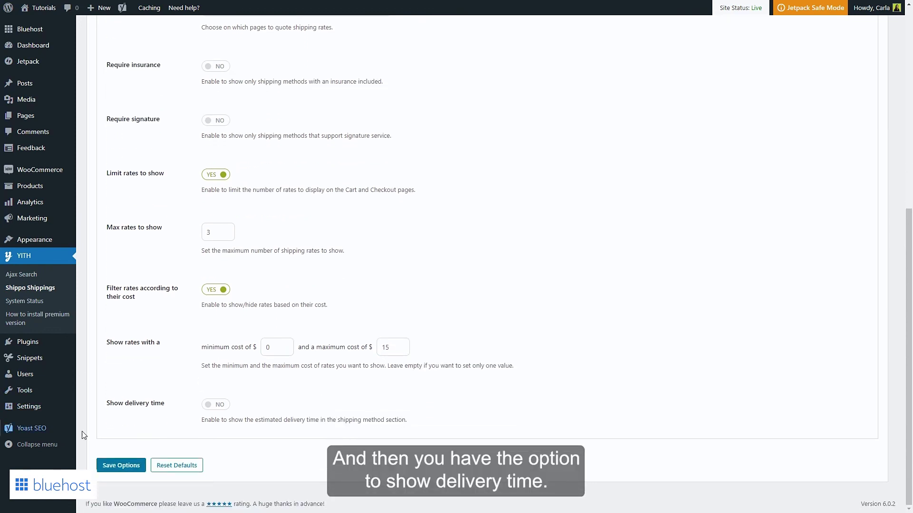
left_click(219, 408)
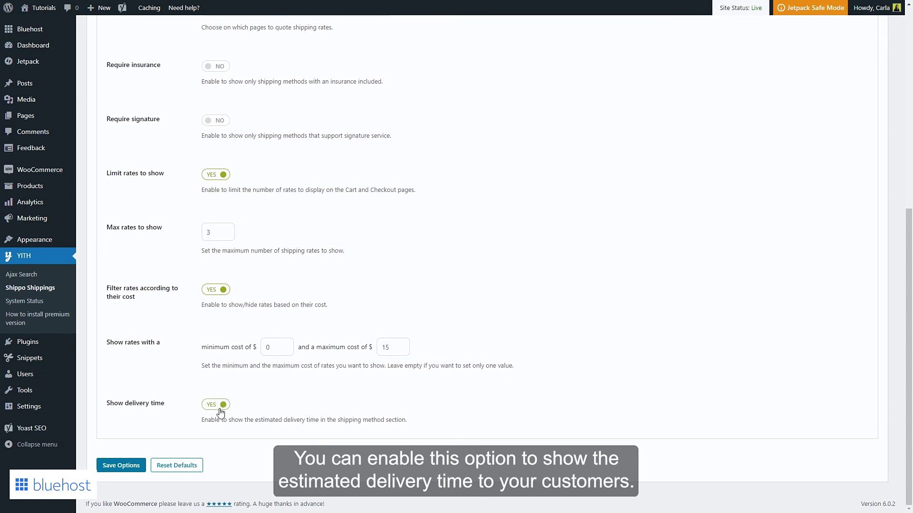
left_click(124, 465)
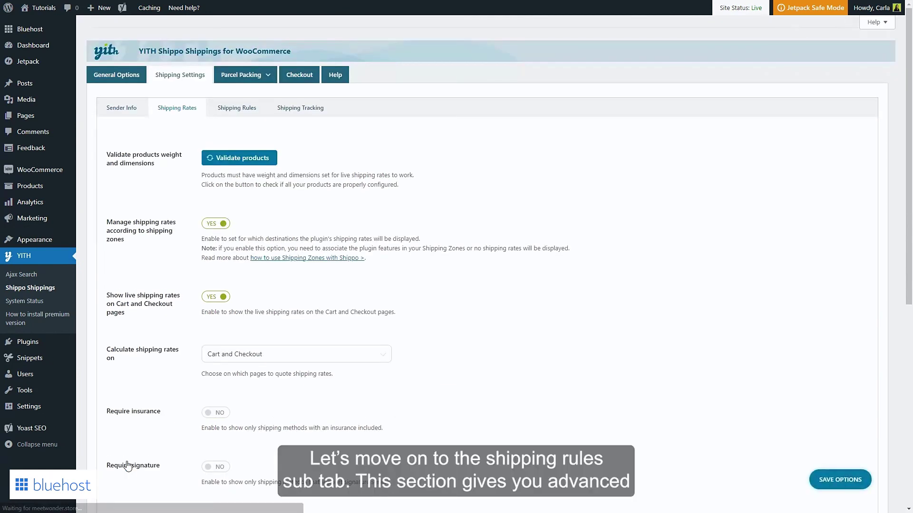